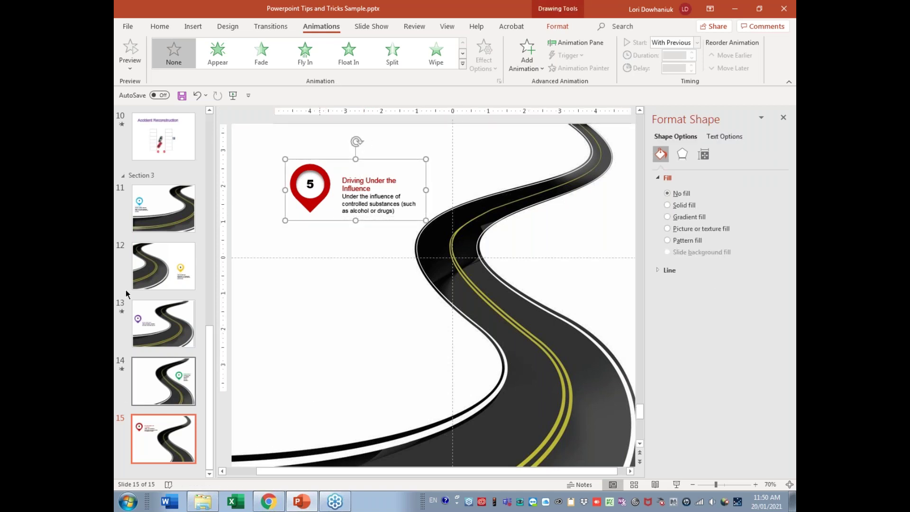
Apply a Float In animation with the Float Down direction to the Distractions marker group on slide 11
{"action": "left_click", "coordinate": [173, 221]}
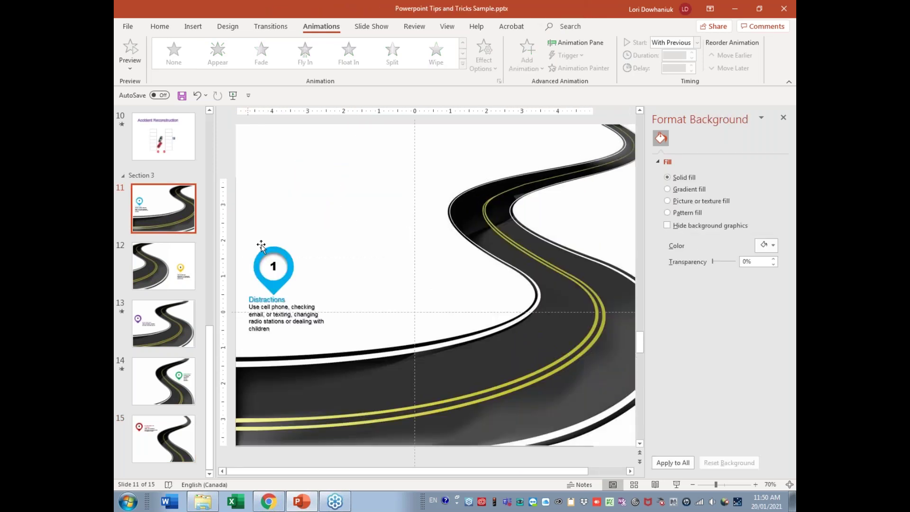
{"action": "left_click", "coordinate": [272, 248]}
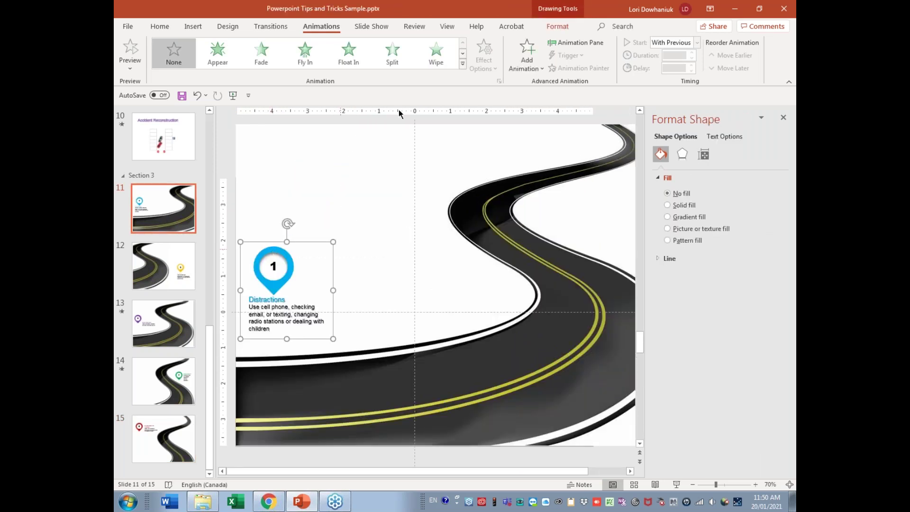
{"action": "left_click", "coordinate": [348, 53]}
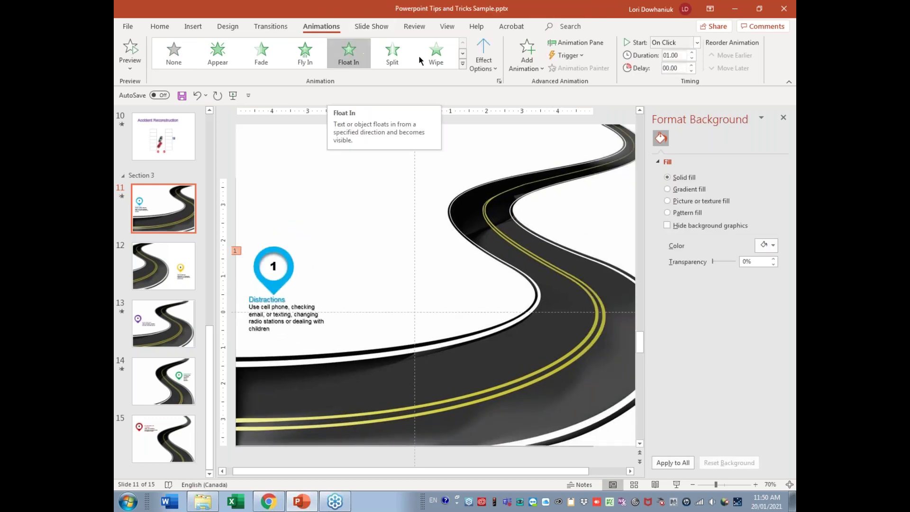
{"action": "left_click", "coordinate": [487, 67]}
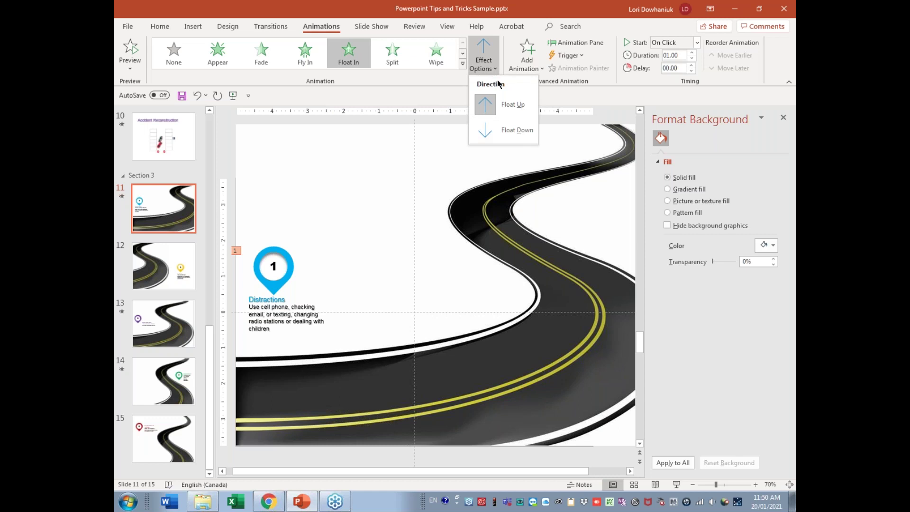
{"action": "left_click", "coordinate": [513, 130]}
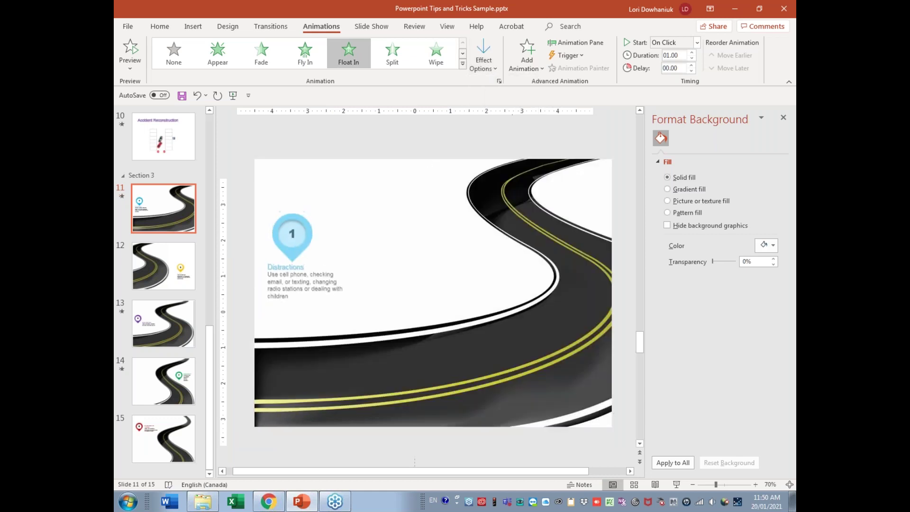
Animate the Fatigue marker group on slide 12 with Float In, using the Float Down direction
{"action": "left_click", "coordinate": [168, 268]}
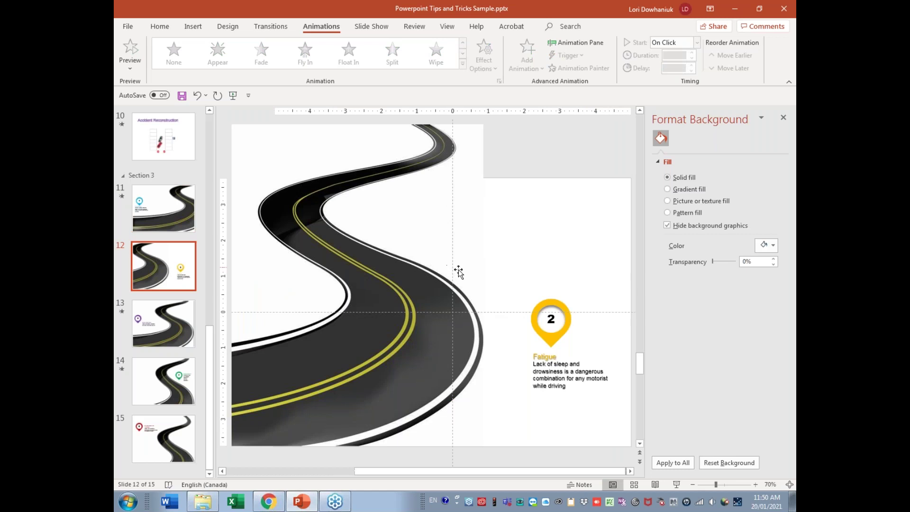
{"action": "left_click", "coordinate": [556, 298]}
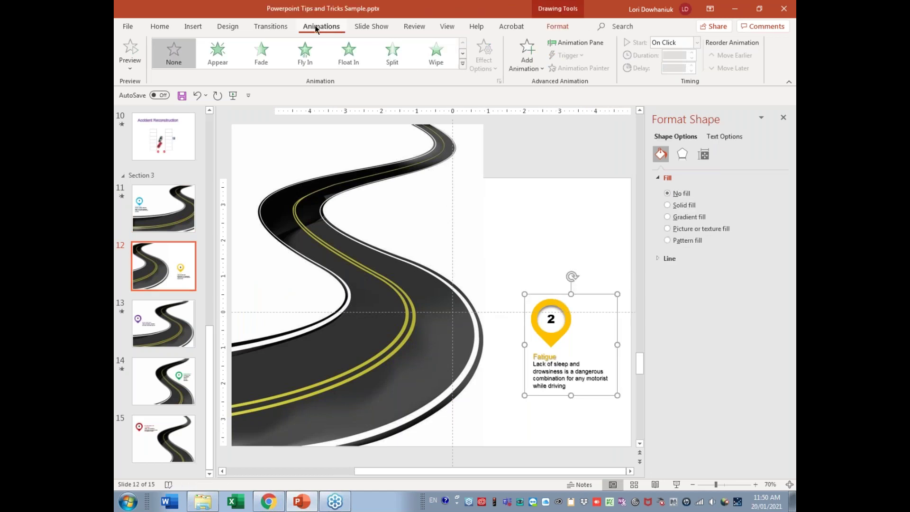
{"action": "left_click", "coordinate": [342, 53]}
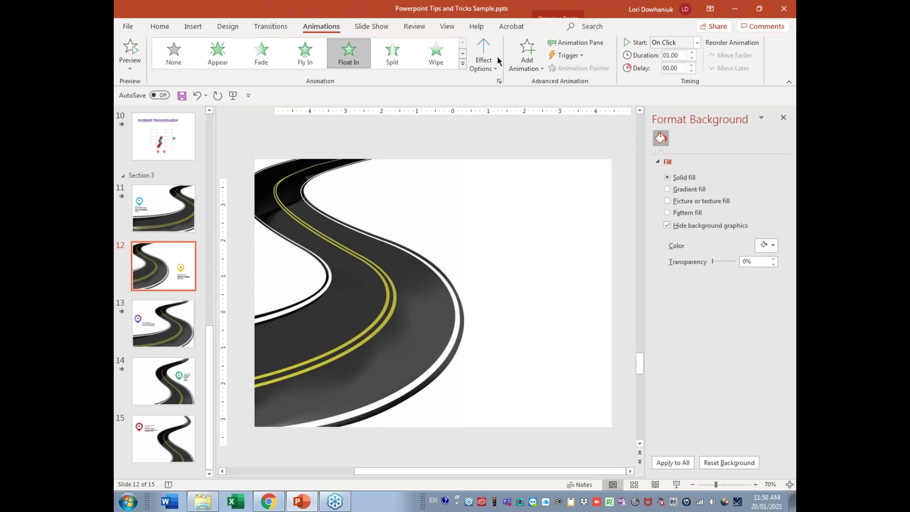
{"action": "left_click", "coordinate": [496, 61]}
{"action": "left_click", "coordinate": [495, 130]}
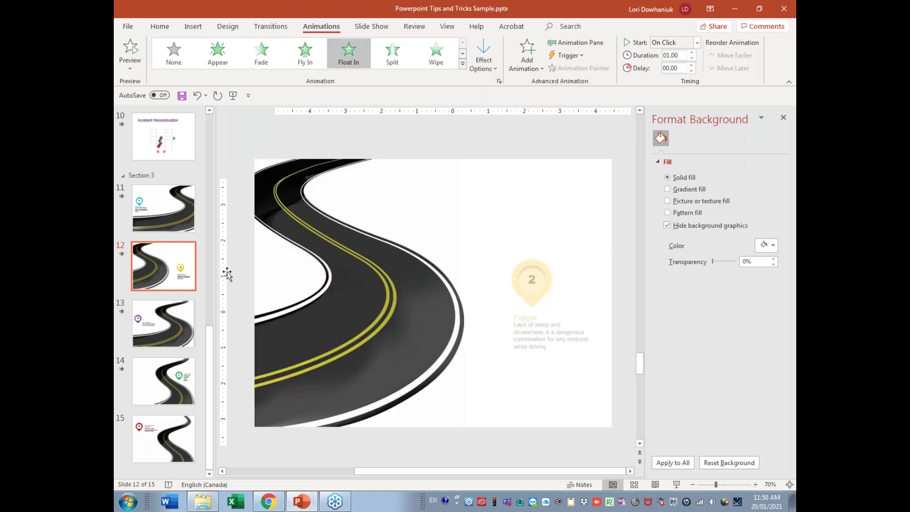
Check the animation direction options of the Road Conditions marker on slide 13 and the Recklessness marker on slide 14
{"action": "left_click", "coordinate": [149, 337]}
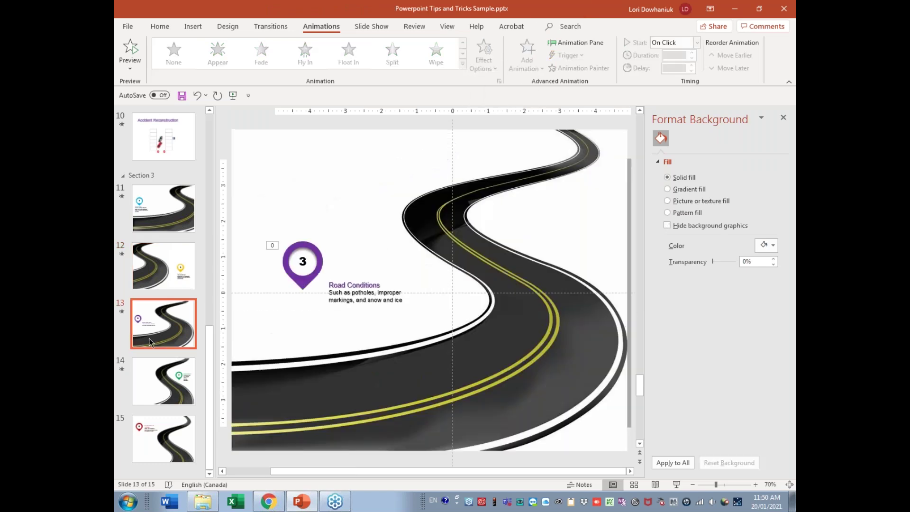
{"action": "left_click", "coordinate": [309, 280]}
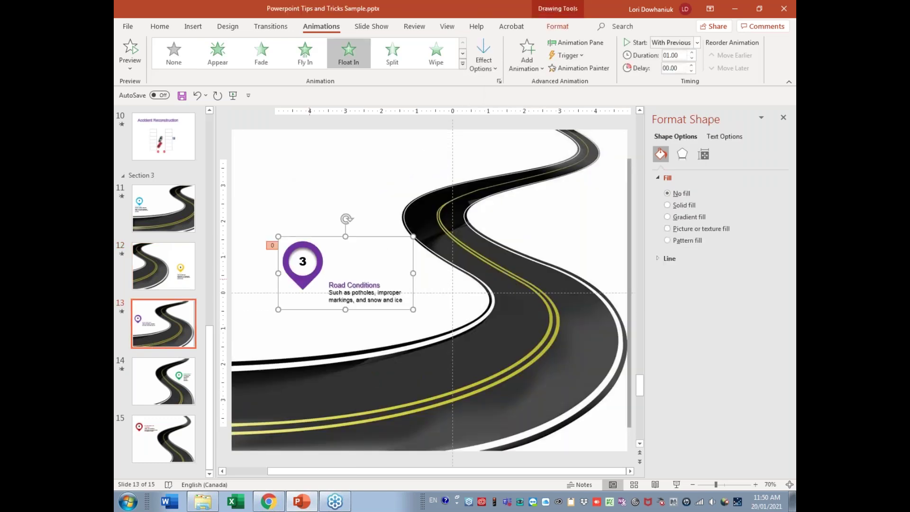
{"action": "left_click", "coordinate": [497, 60]}
{"action": "key", "text": "Escape"}
{"action": "left_click", "coordinate": [167, 379]}
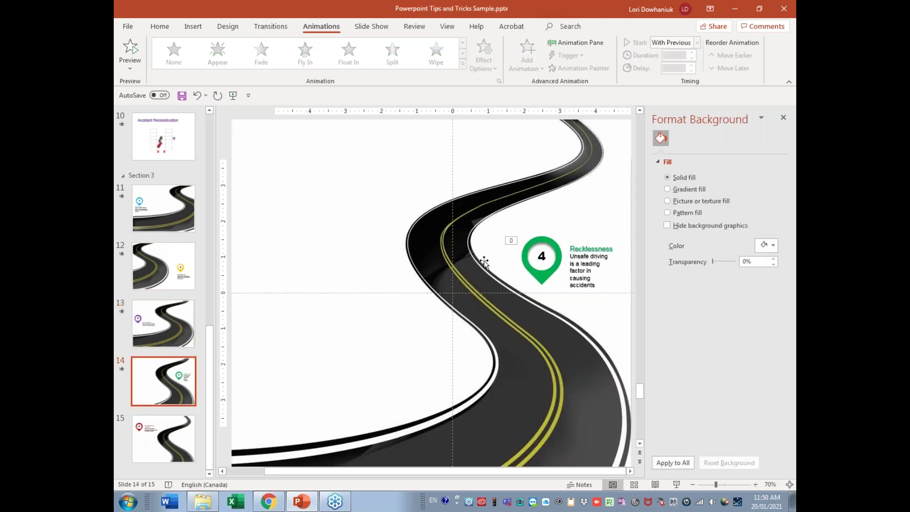
{"action": "left_click", "coordinate": [553, 242]}
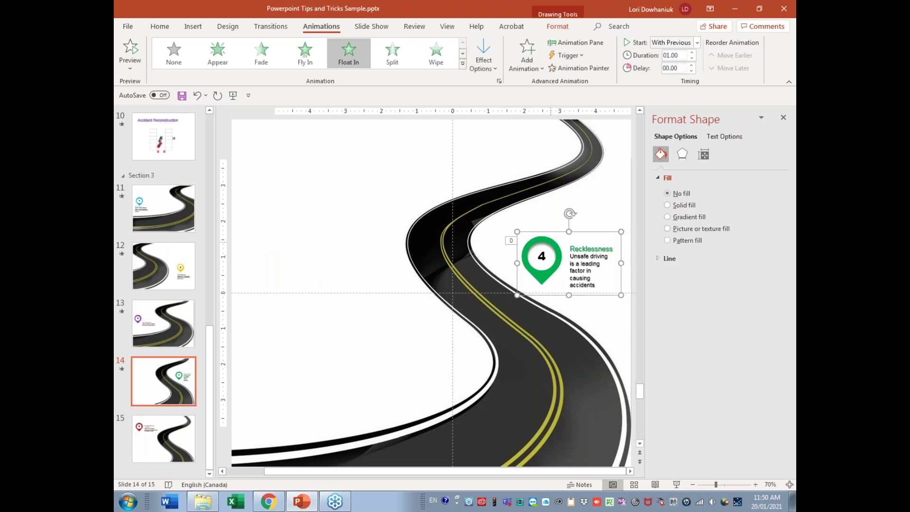
{"action": "left_click", "coordinate": [498, 69]}
{"action": "left_click", "coordinate": [167, 443]}
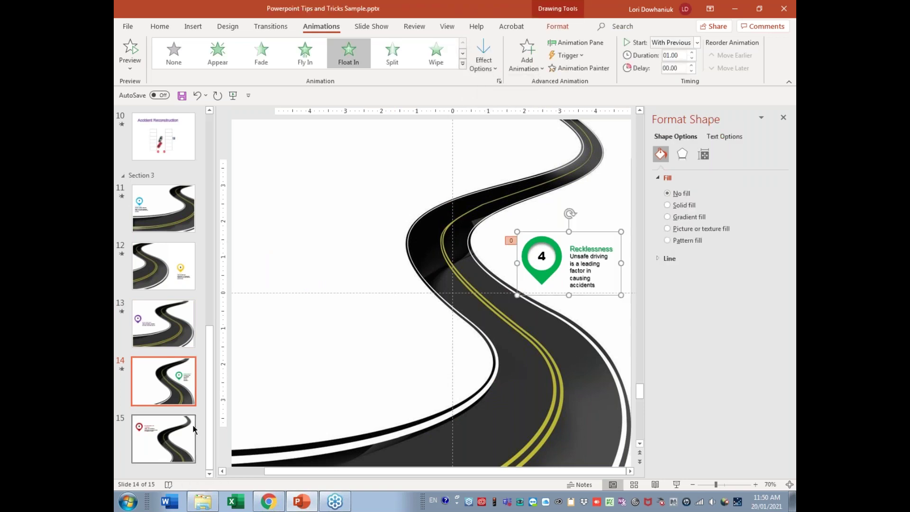
Give the Driving Under the Influence marker group on slide 15 a Float In animation with the Float Down direction
{"action": "left_click", "coordinate": [165, 439]}
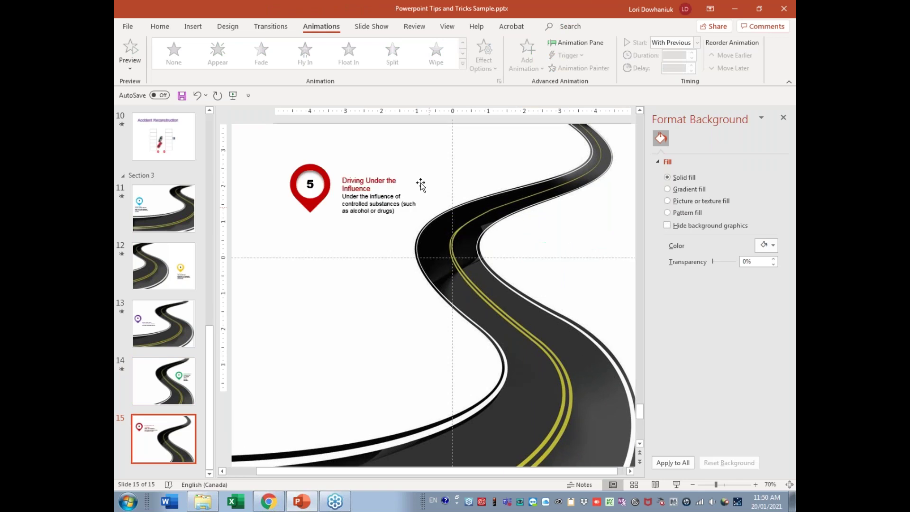
{"action": "left_click", "coordinate": [389, 164]}
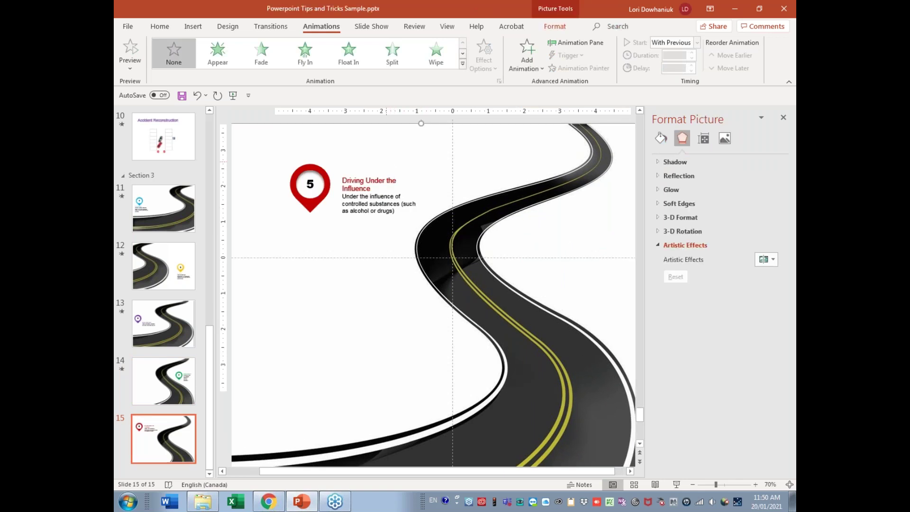
{"action": "left_click", "coordinate": [385, 169]}
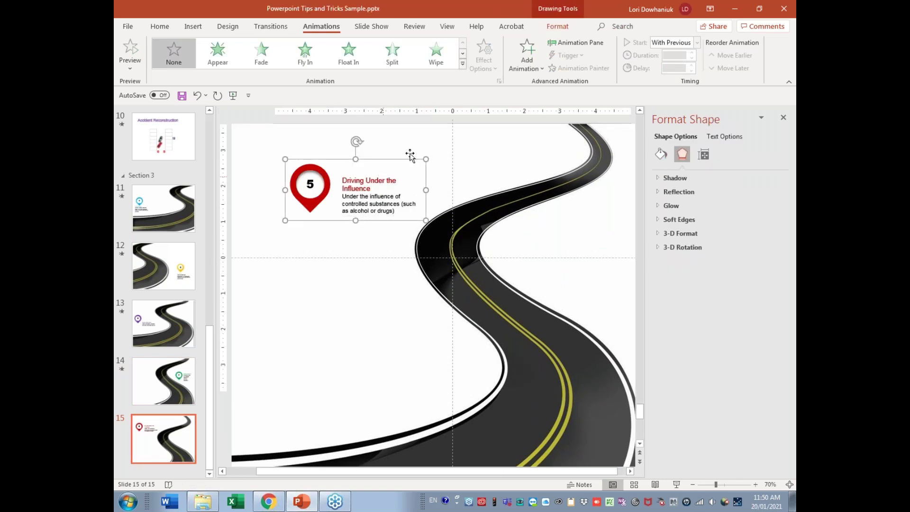
{"action": "left_click", "coordinate": [353, 54]}
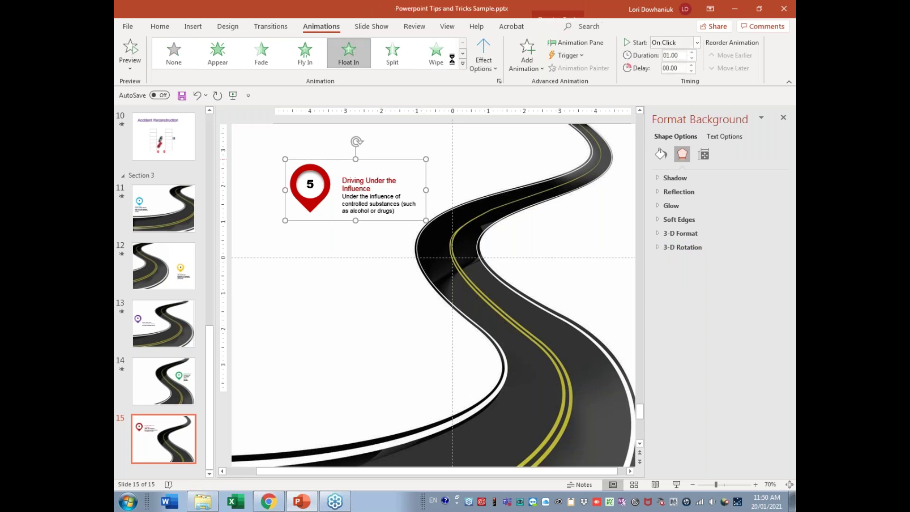
{"action": "left_click", "coordinate": [480, 65]}
{"action": "left_click", "coordinate": [501, 130]}
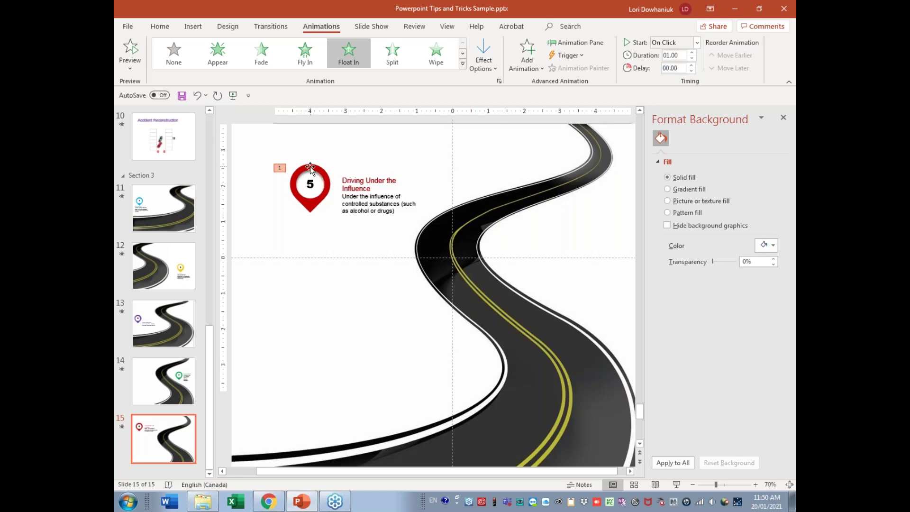
Check the animation start timing of the Distractions marker group on slide 11
{"action": "left_click", "coordinate": [157, 207]}
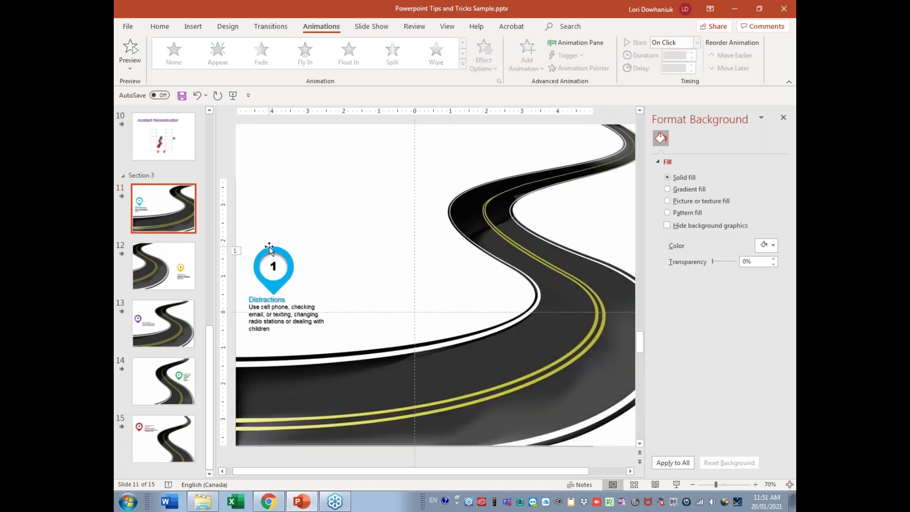
{"action": "left_click", "coordinate": [269, 247]}
{"action": "left_click", "coordinate": [269, 247]}
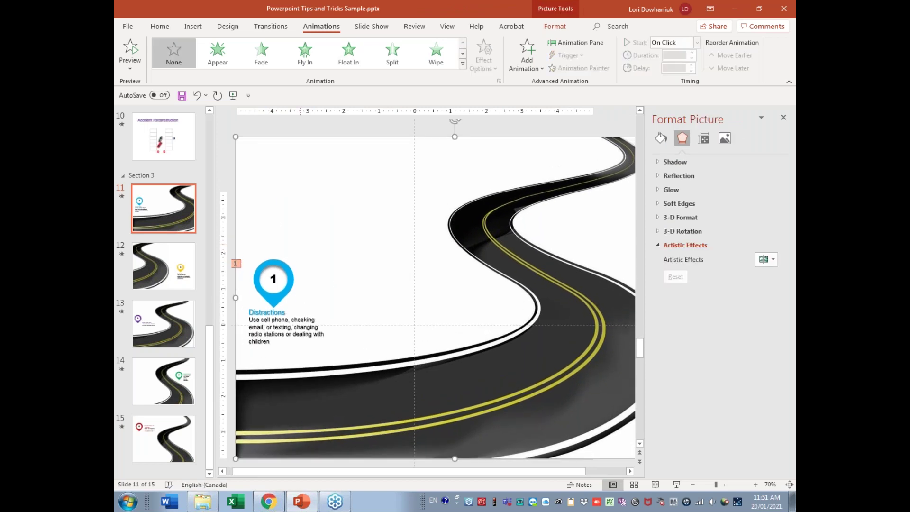
{"action": "left_click", "coordinate": [278, 267]}
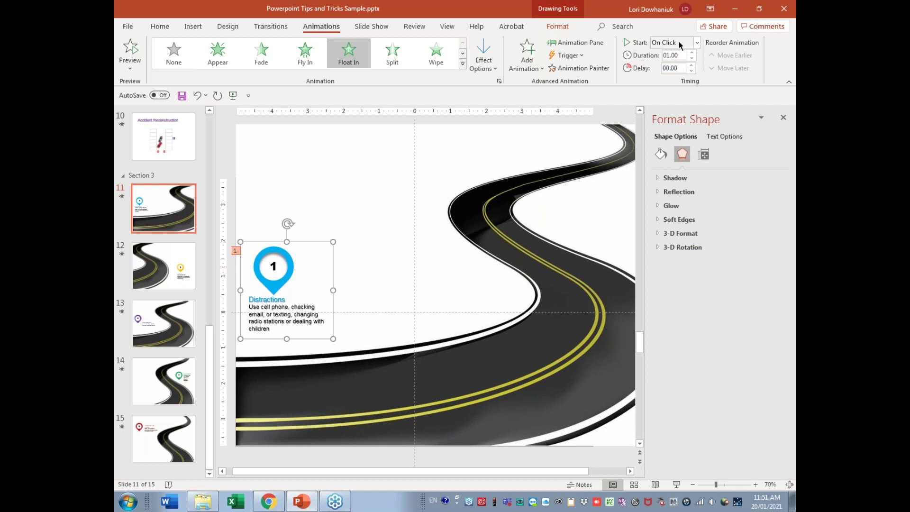
Set the Fatigue marker's animation on slide 12 to start With Previous
{"action": "left_click", "coordinate": [183, 263]}
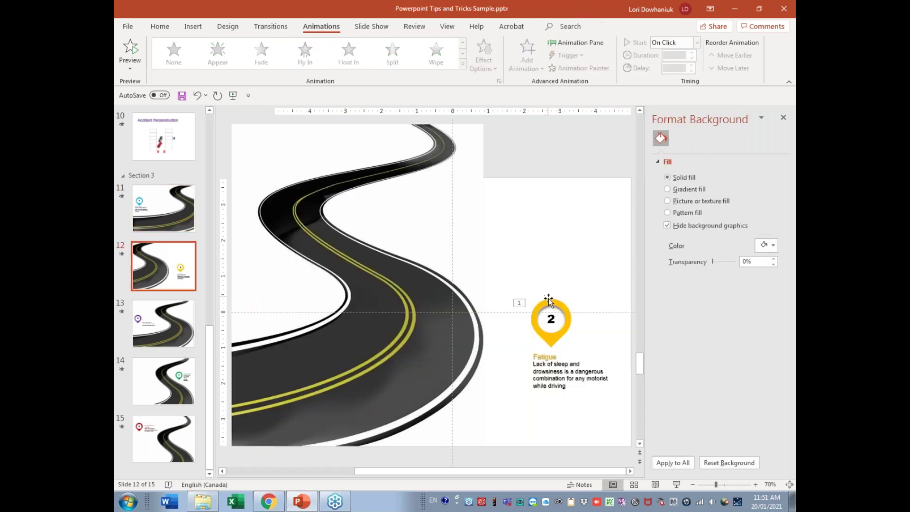
{"action": "left_click", "coordinate": [549, 300]}
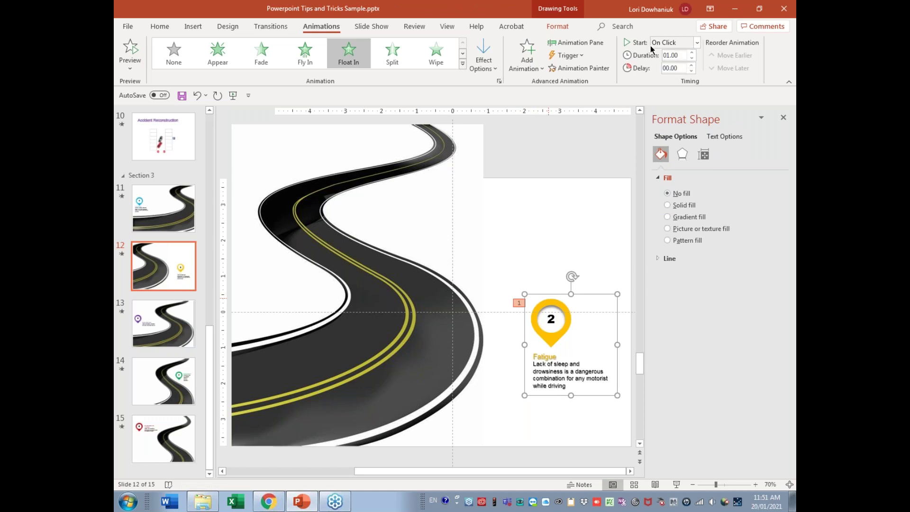
{"action": "left_click", "coordinate": [696, 43]}
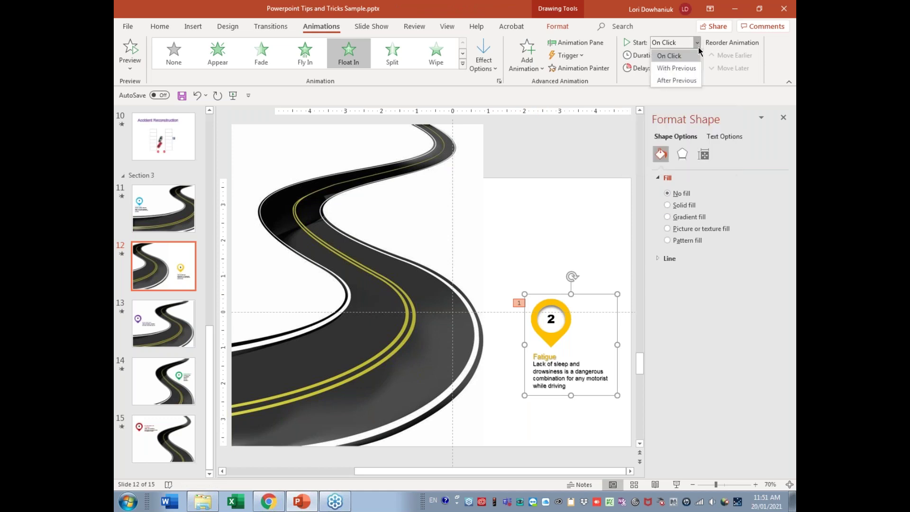
{"action": "left_click", "coordinate": [687, 69]}
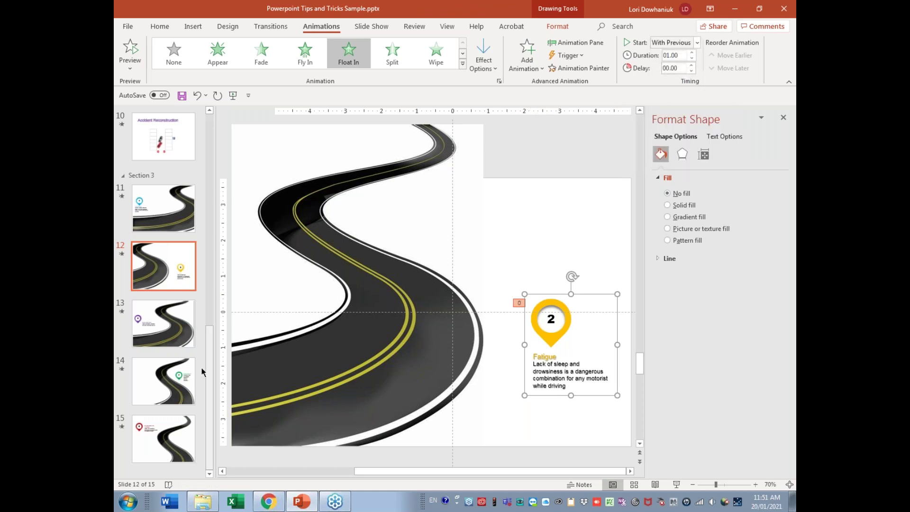
Check the animation start timing of the markers on slides 13 and 14
{"action": "left_click", "coordinate": [153, 325]}
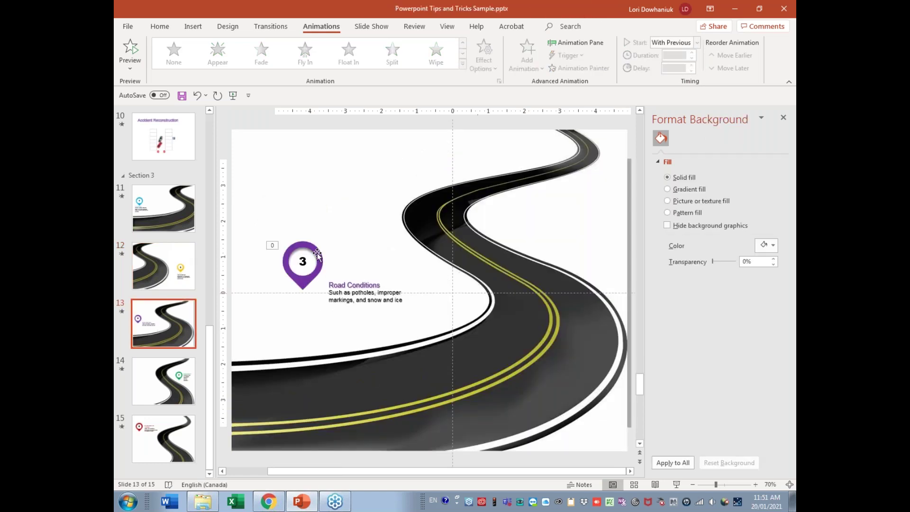
{"action": "left_click", "coordinate": [308, 246]}
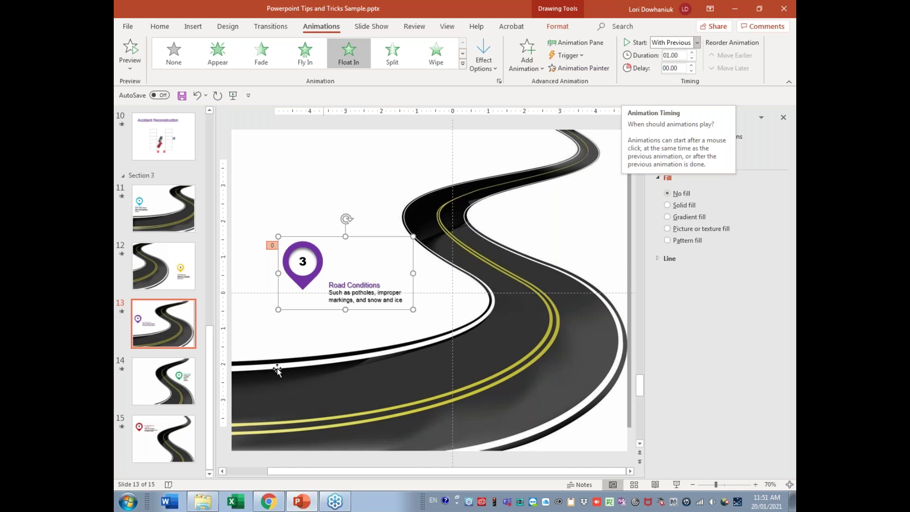
{"action": "left_click", "coordinate": [152, 383]}
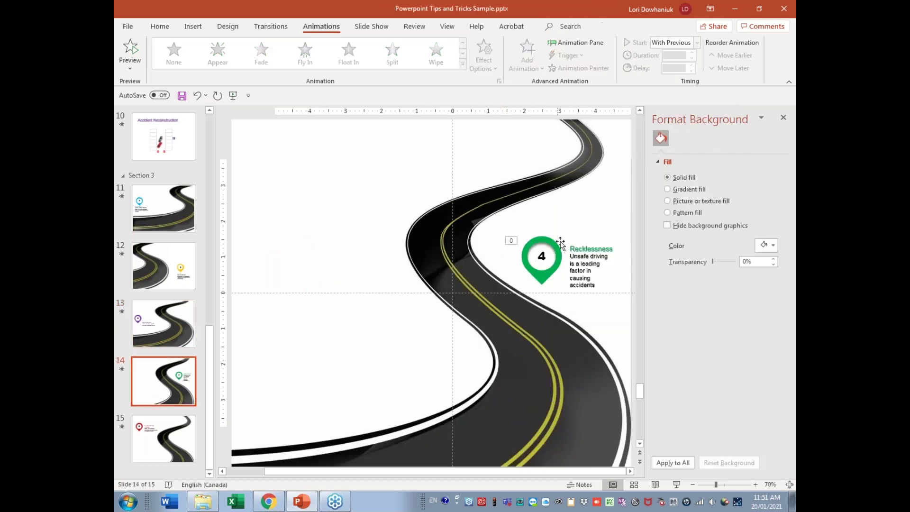
{"action": "left_click", "coordinate": [520, 242]}
Set the Driving Under the Influence marker's animation on slide 15 to start With Previous, and return to slide 11
{"action": "left_click", "coordinate": [173, 431]}
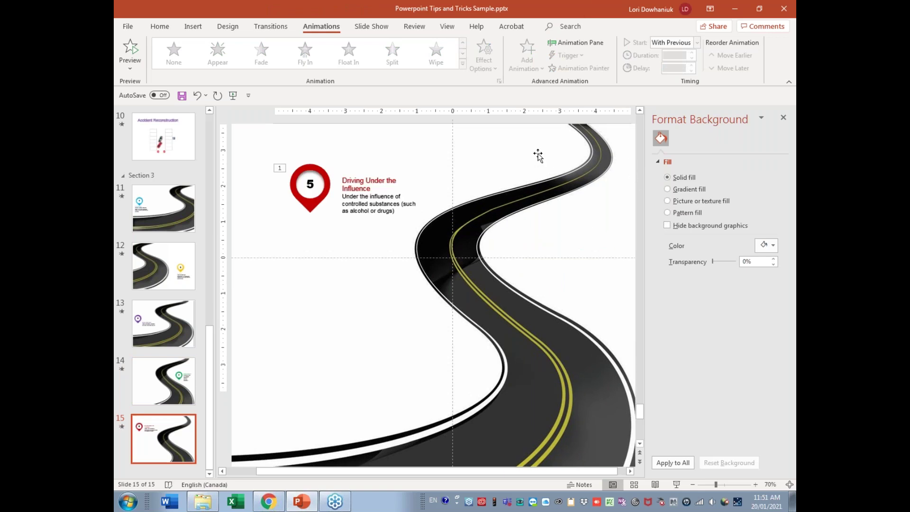
{"action": "left_click", "coordinate": [384, 180]}
{"action": "key", "text": "Escape"}
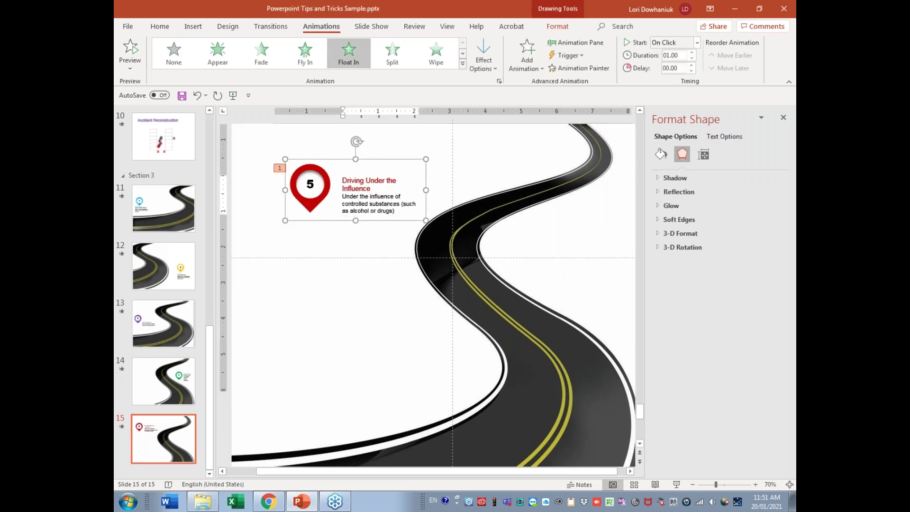
{"action": "left_click", "coordinate": [695, 41]}
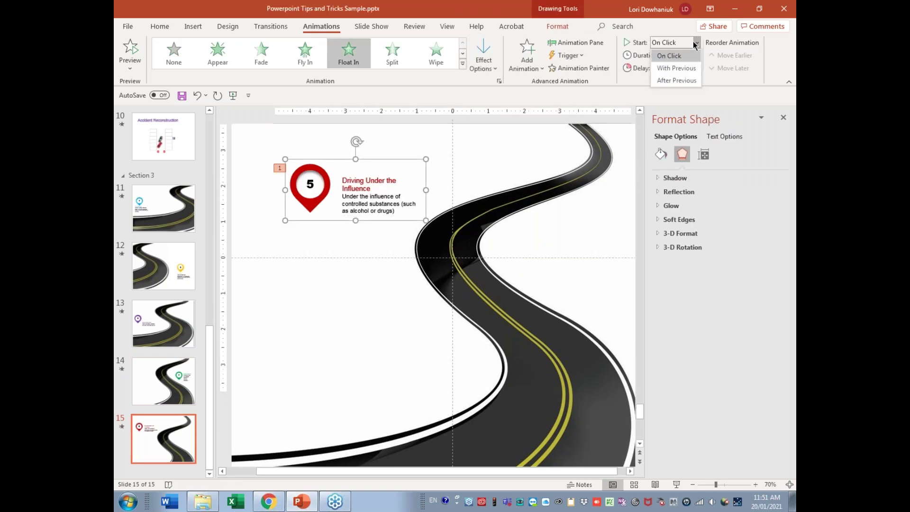
{"action": "left_click", "coordinate": [673, 67]}
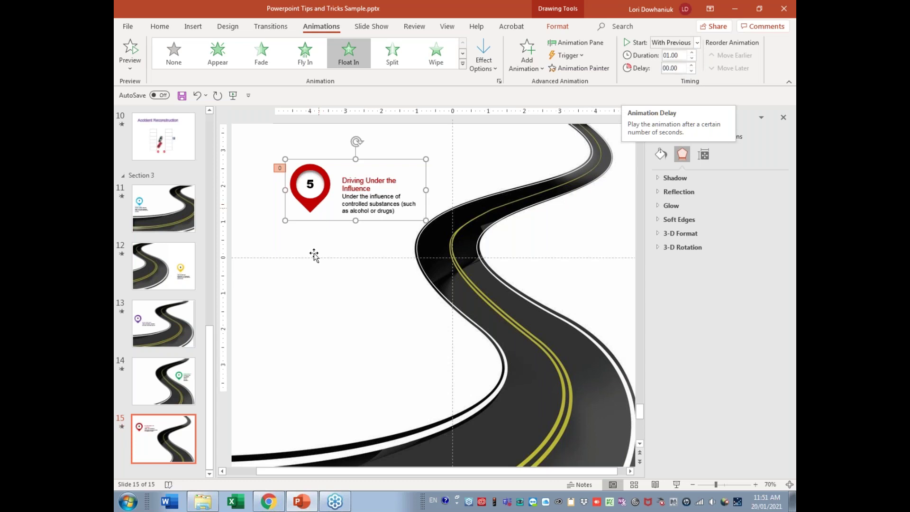
{"action": "left_click", "coordinate": [284, 316]}
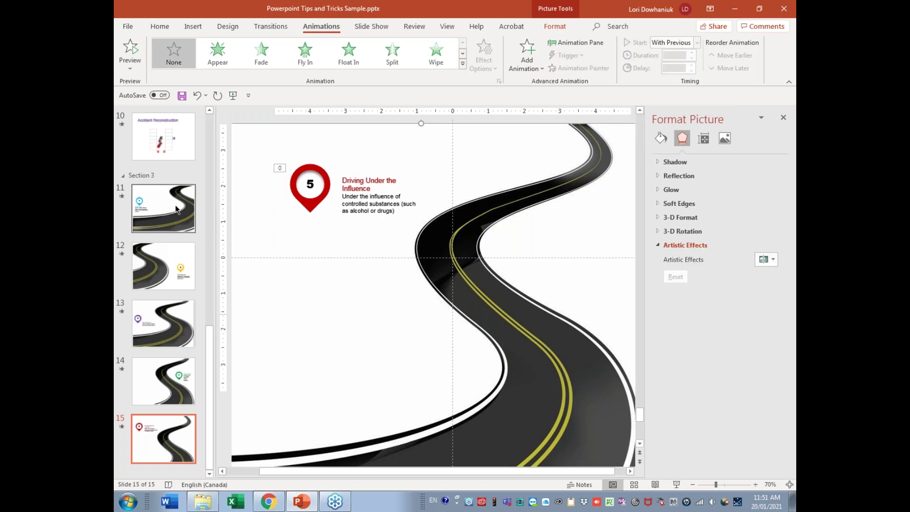
{"action": "left_click", "coordinate": [162, 198]}
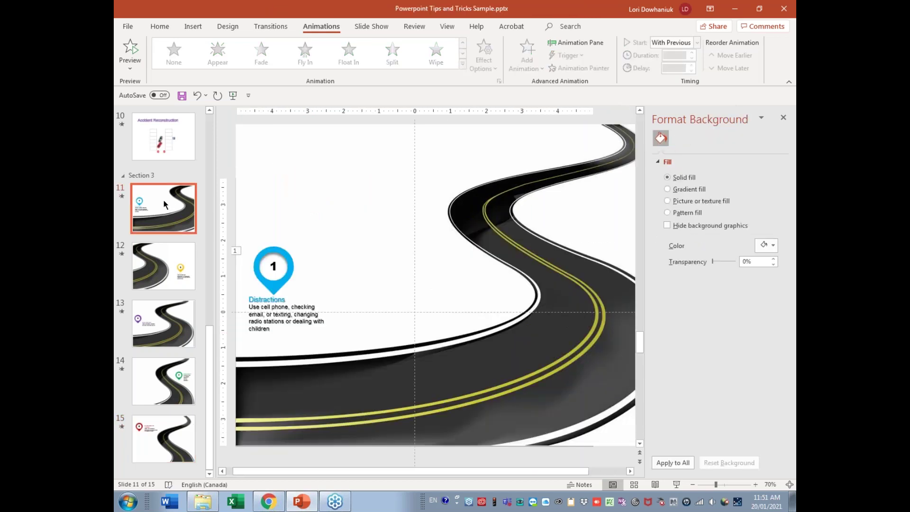
Play the slide show from slide 11 through slide 15 to preview the marker animations, and exit the show
{"action": "left_click", "coordinate": [377, 28]}
{"action": "left_click", "coordinate": [168, 55]}
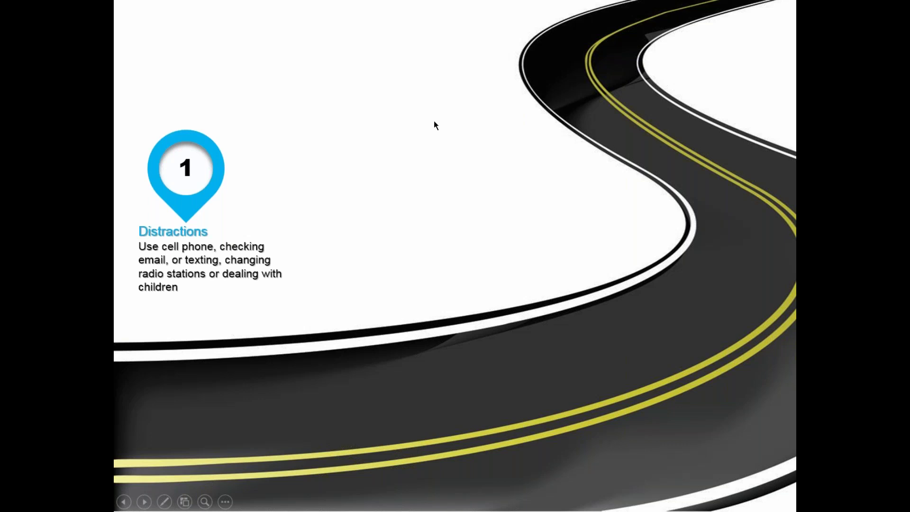
{"action": "key", "text": "Right"}
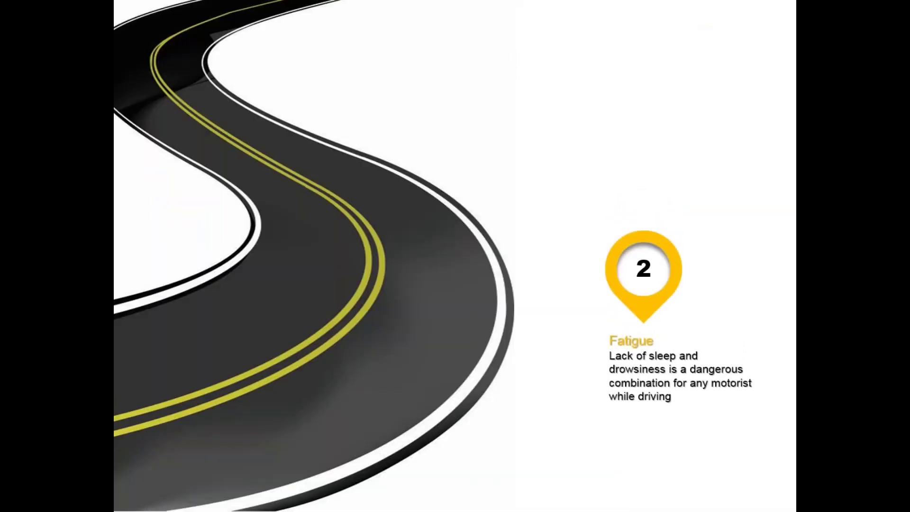
{"action": "key", "text": "Right"}
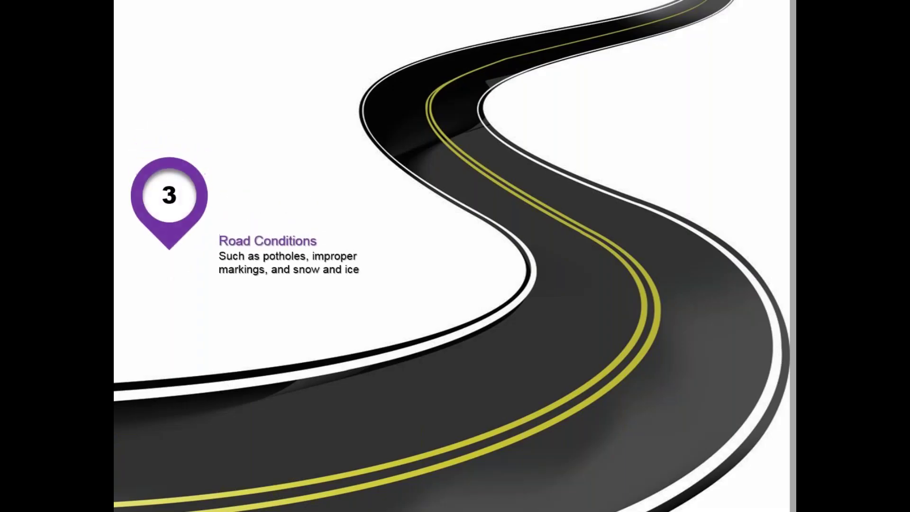
{"action": "key", "text": "Right"}
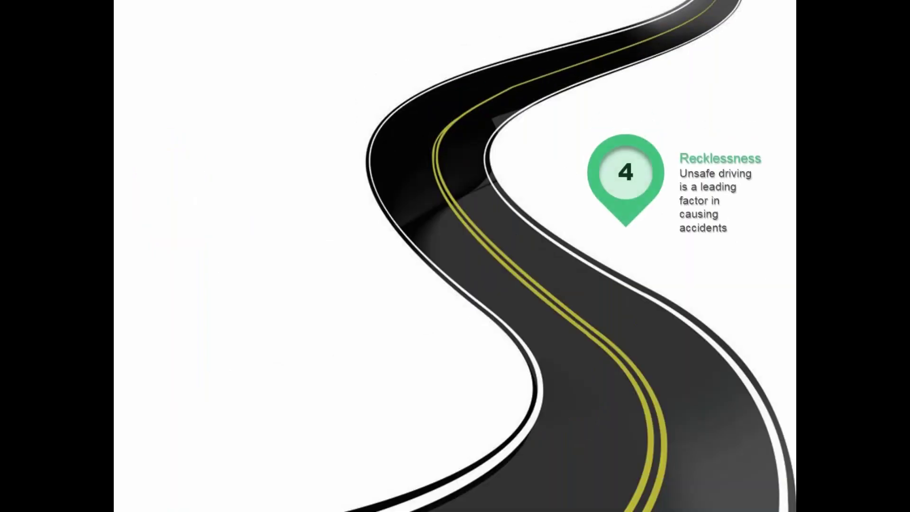
{"action": "key", "text": "Right"}
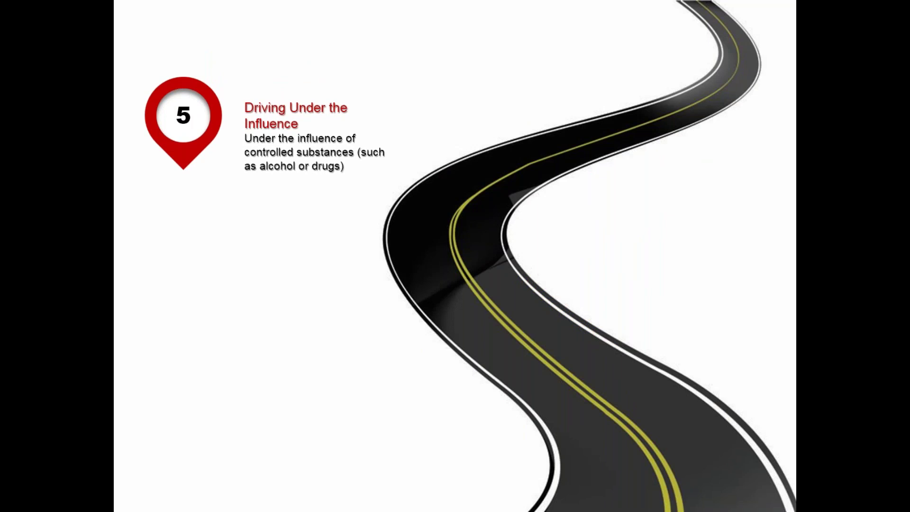
{"action": "key", "text": "Right"}
{"action": "left_click", "coordinate": [380, 186]}
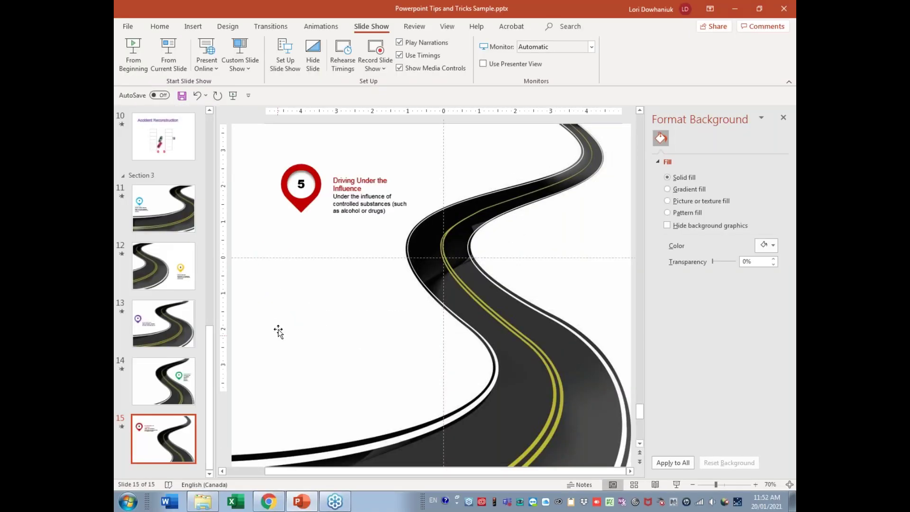
Apply the Morph transition to slides 12 to 15 together
{"action": "left_click", "coordinate": [155, 257]}
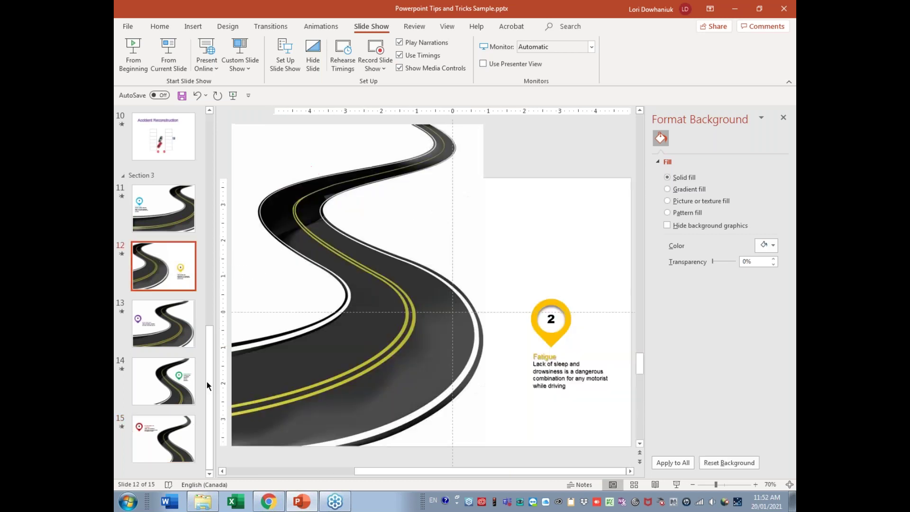
{"action": "left_click", "coordinate": [139, 438], "text": "shift"}
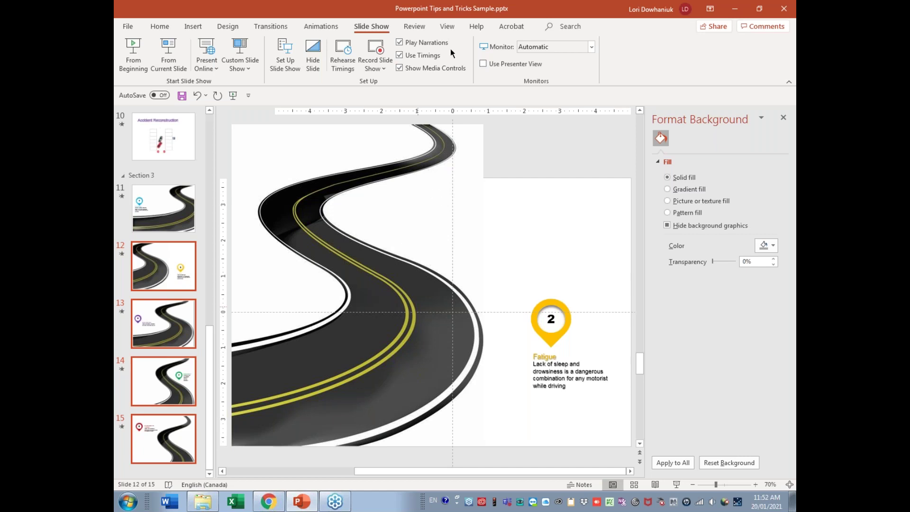
{"action": "left_click", "coordinate": [318, 28]}
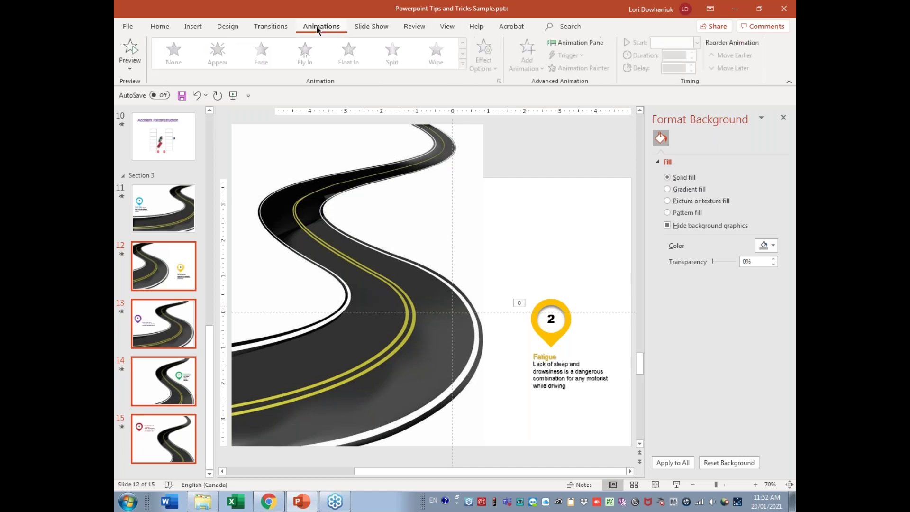
{"action": "left_click", "coordinate": [274, 29]}
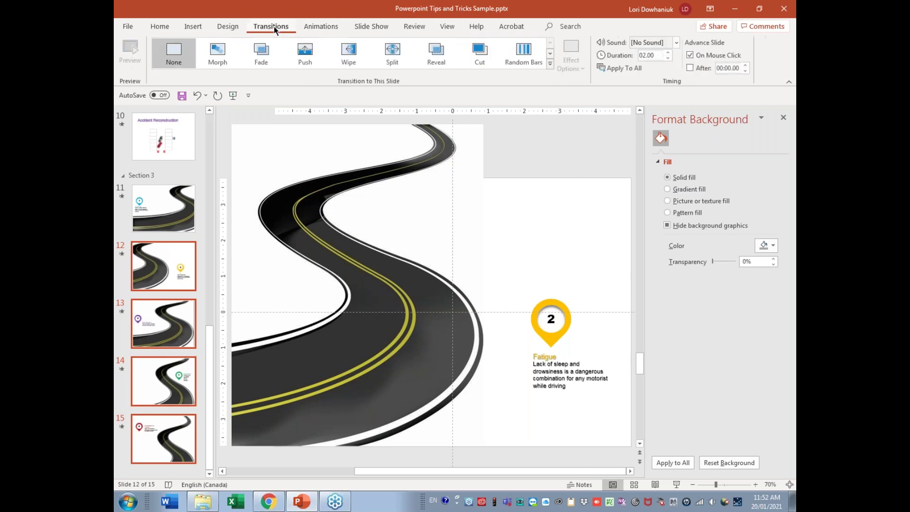
{"action": "left_click", "coordinate": [226, 54]}
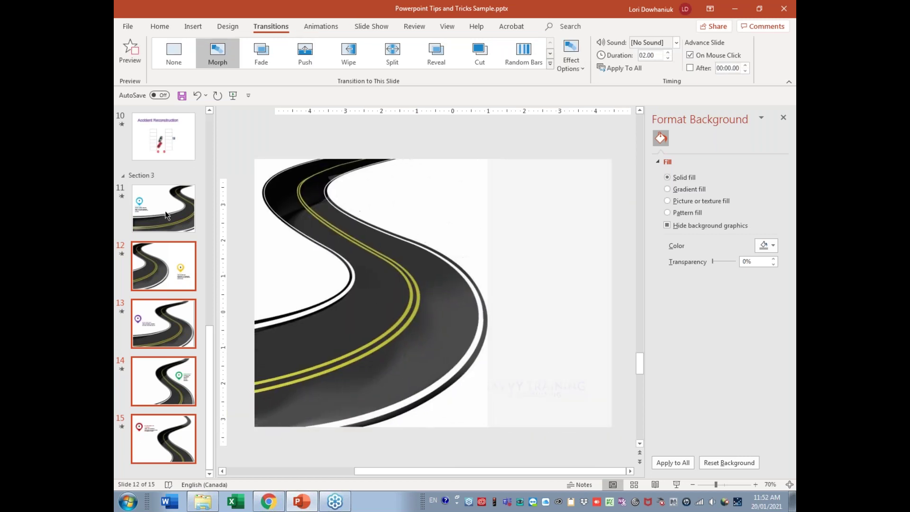
Play the slide show from slide 11 to slide 15 to check the Morph transitions with the markers, and end the show
{"action": "left_click", "coordinate": [158, 197]}
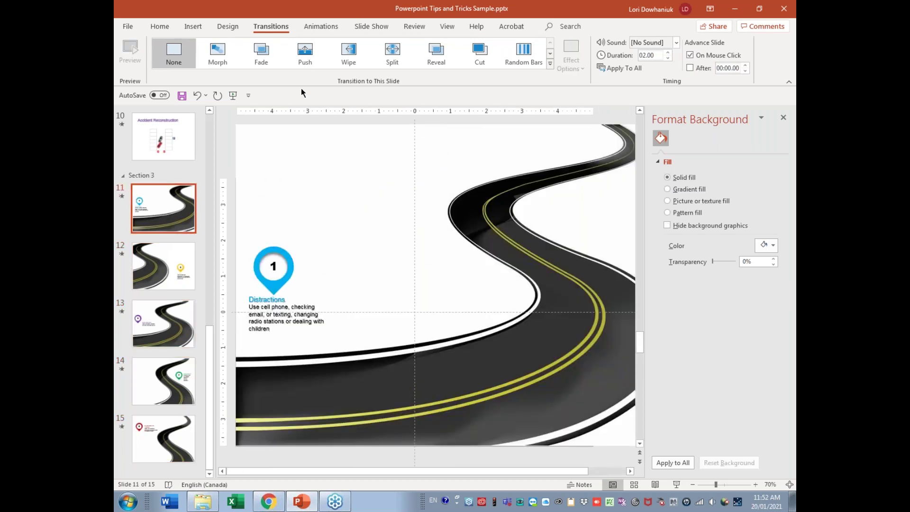
{"action": "left_click", "coordinate": [368, 27]}
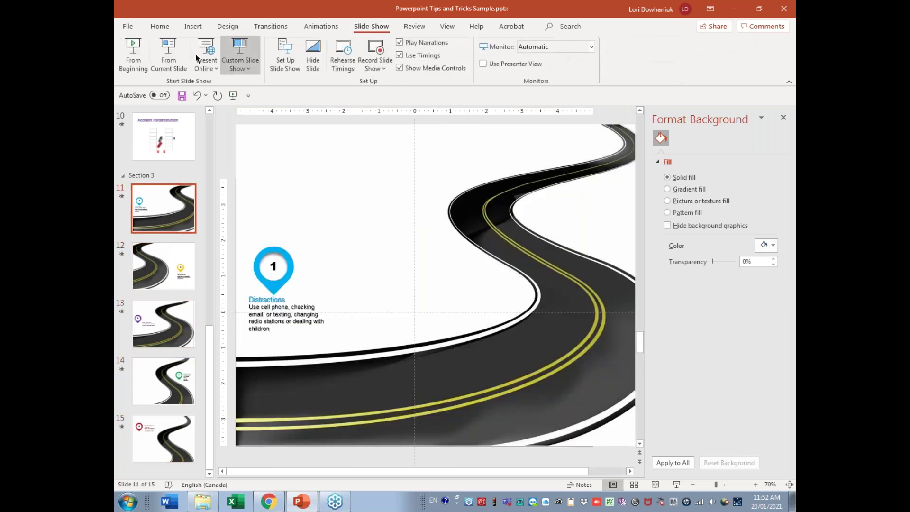
{"action": "left_click", "coordinate": [172, 53]}
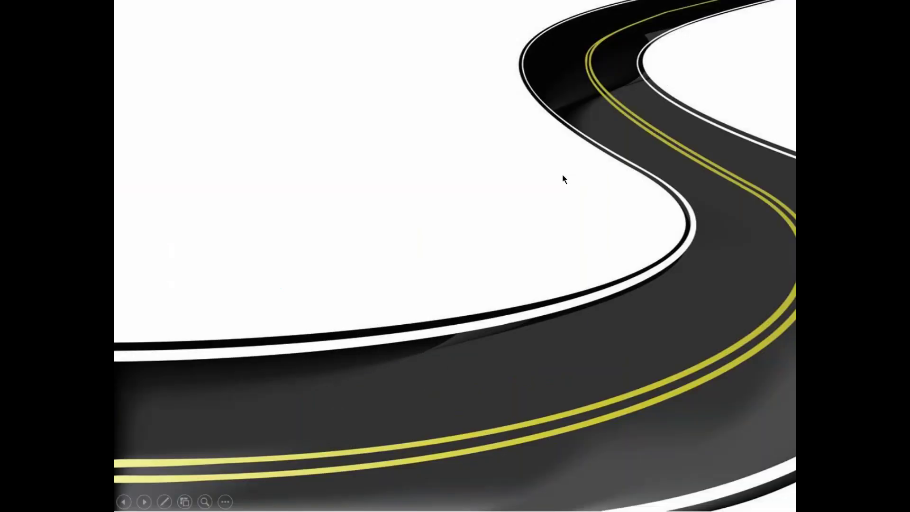
{"action": "left_click", "coordinate": [562, 175]}
{"action": "left_click", "coordinate": [562, 175]}
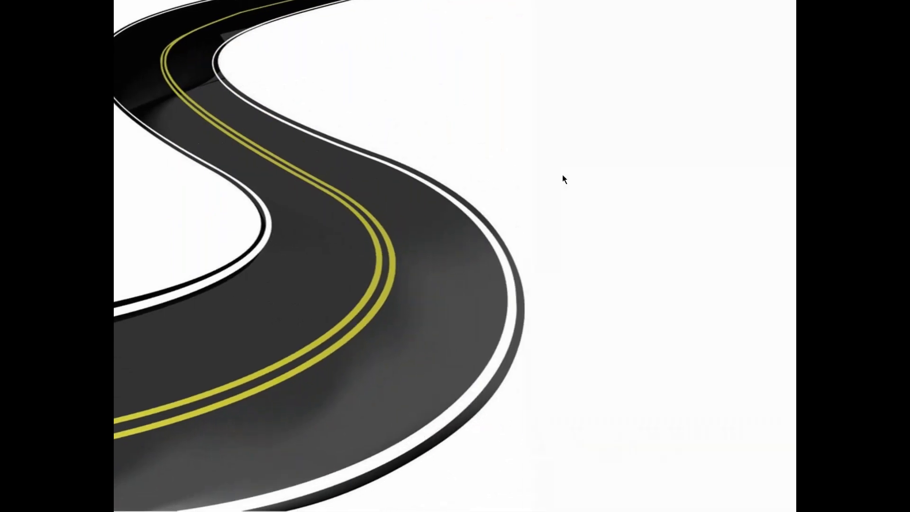
{"action": "left_click", "coordinate": [562, 174]}
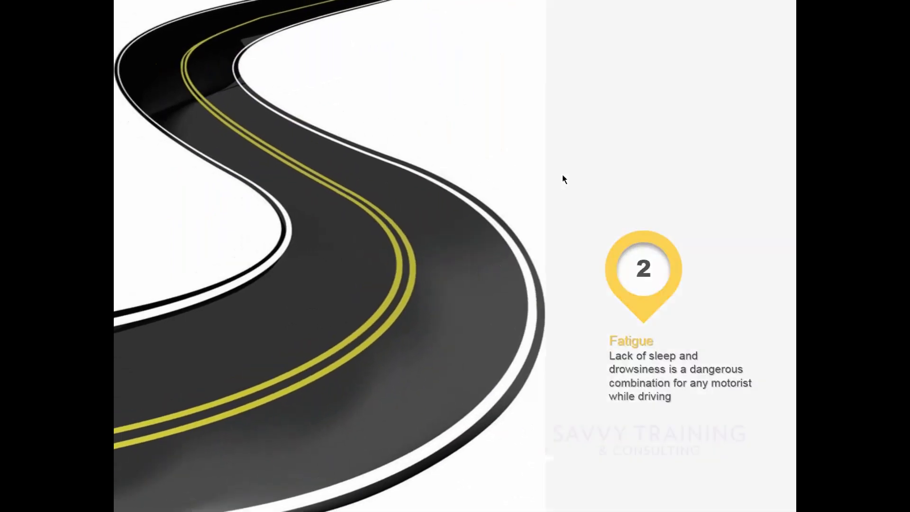
{"action": "left_click", "coordinate": [562, 175]}
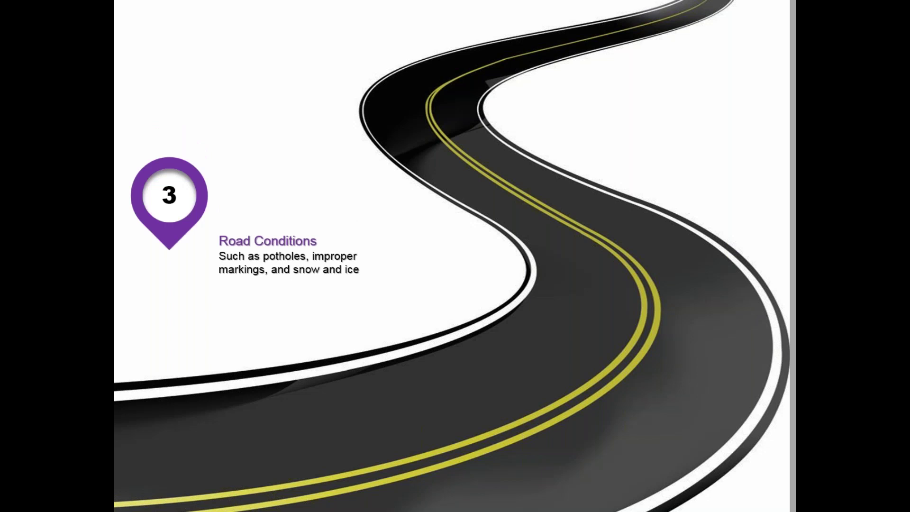
{"action": "key", "text": "Right"}
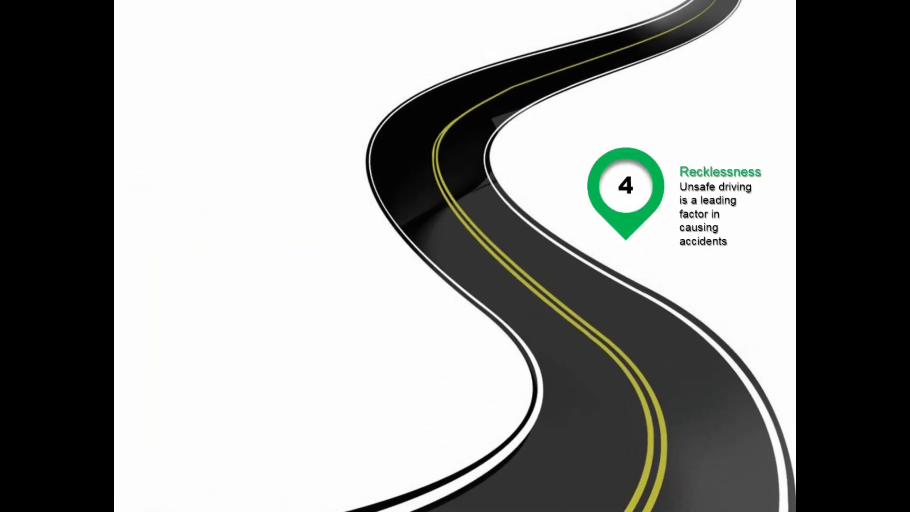
{"action": "key", "text": "Right"}
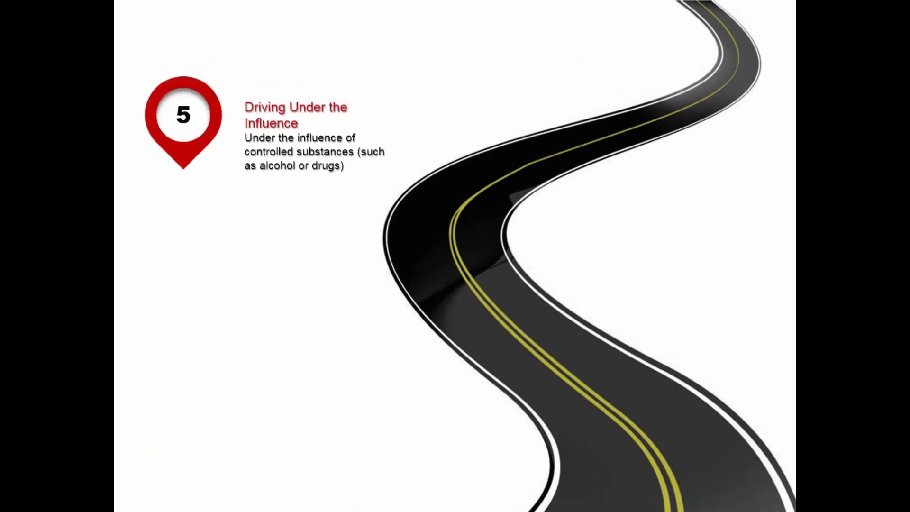
{"action": "key", "text": "Escape"}
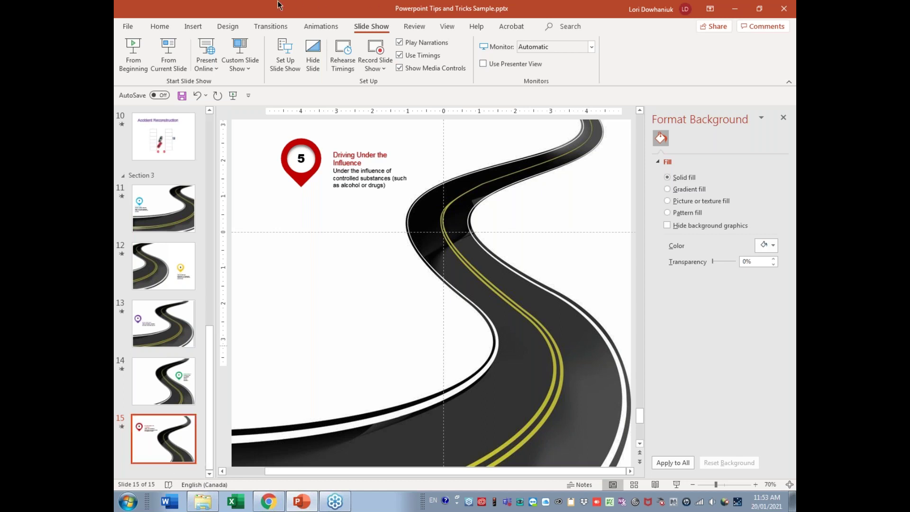
Add a new slide with the Title and Content layout after slide 15
{"action": "left_click", "coordinate": [157, 27]}
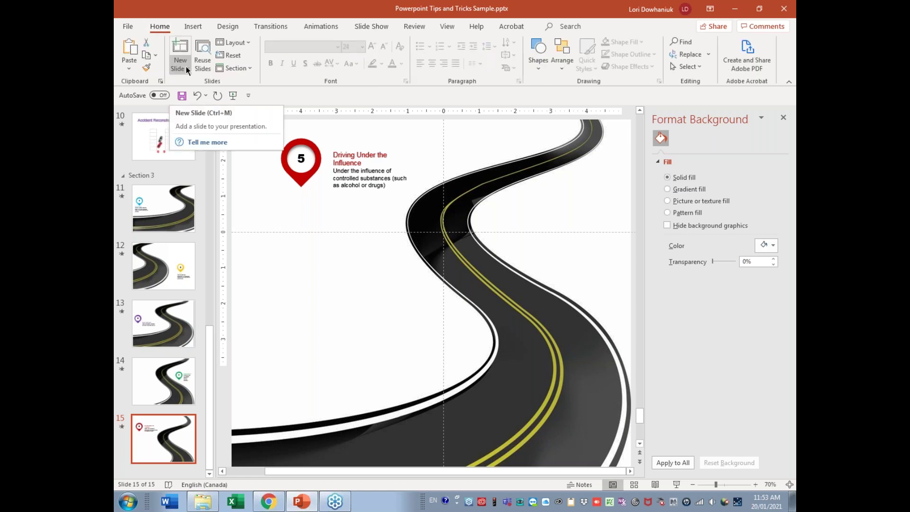
{"action": "left_click", "coordinate": [187, 70]}
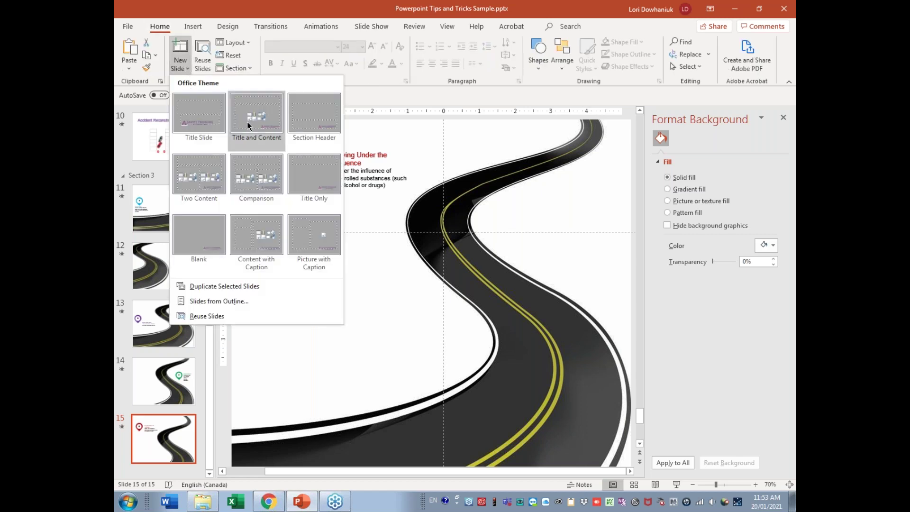
{"action": "left_click", "coordinate": [248, 118]}
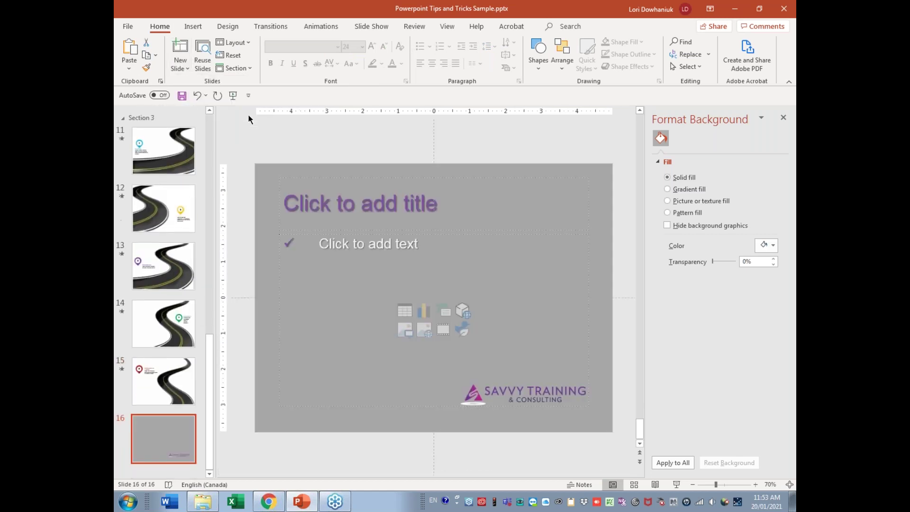